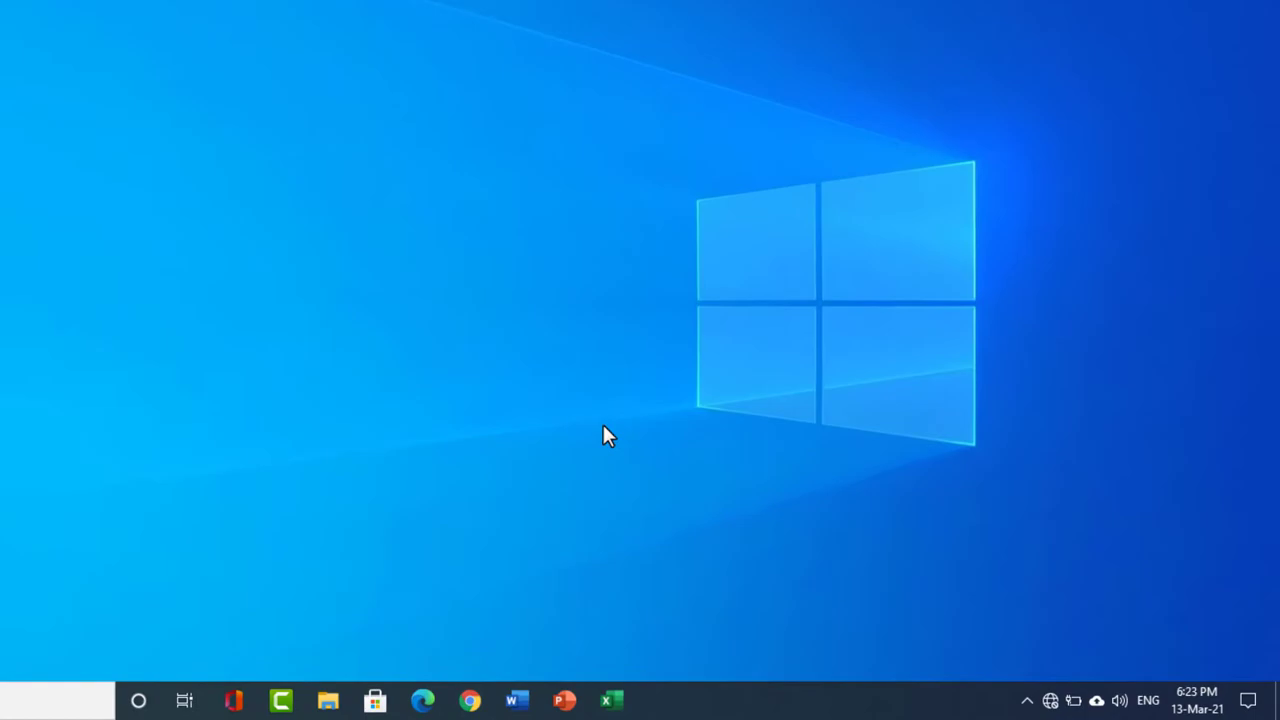
- Restart the Windows Explorer process from Task Manager's detailed view, and test that the Start menu opens and closes
right_click(742, 705)
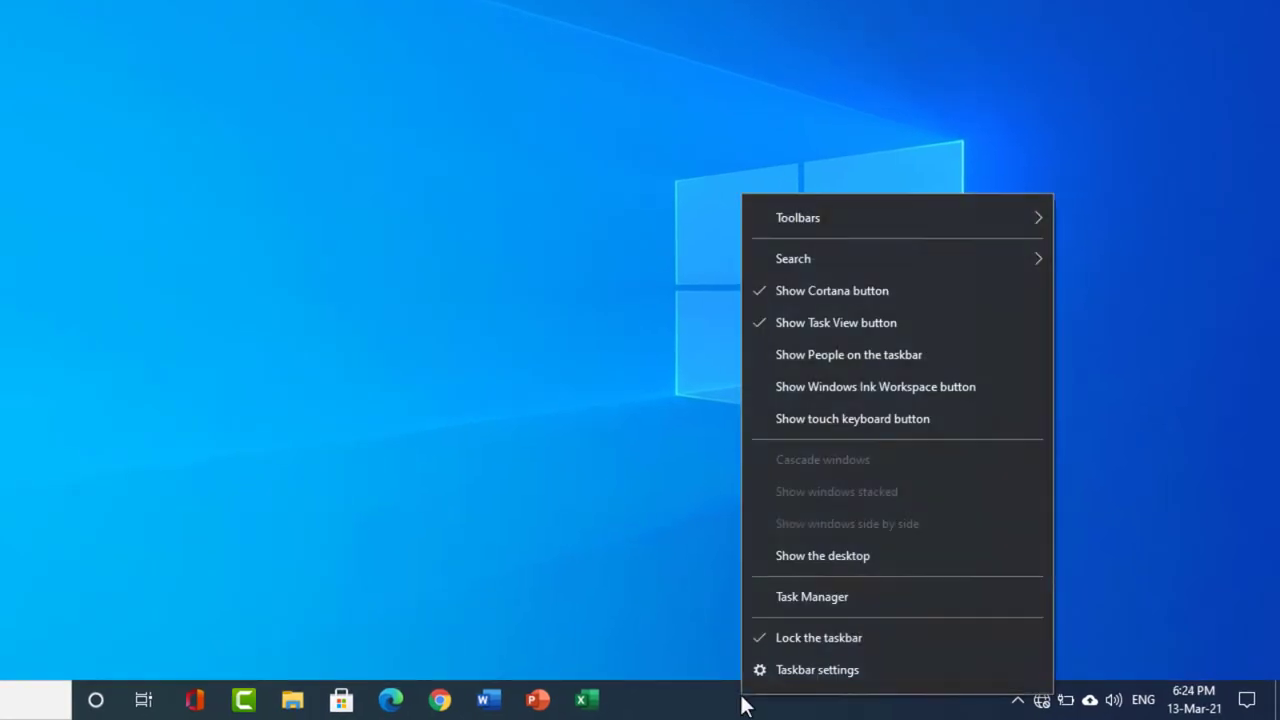
left_click(783, 597)
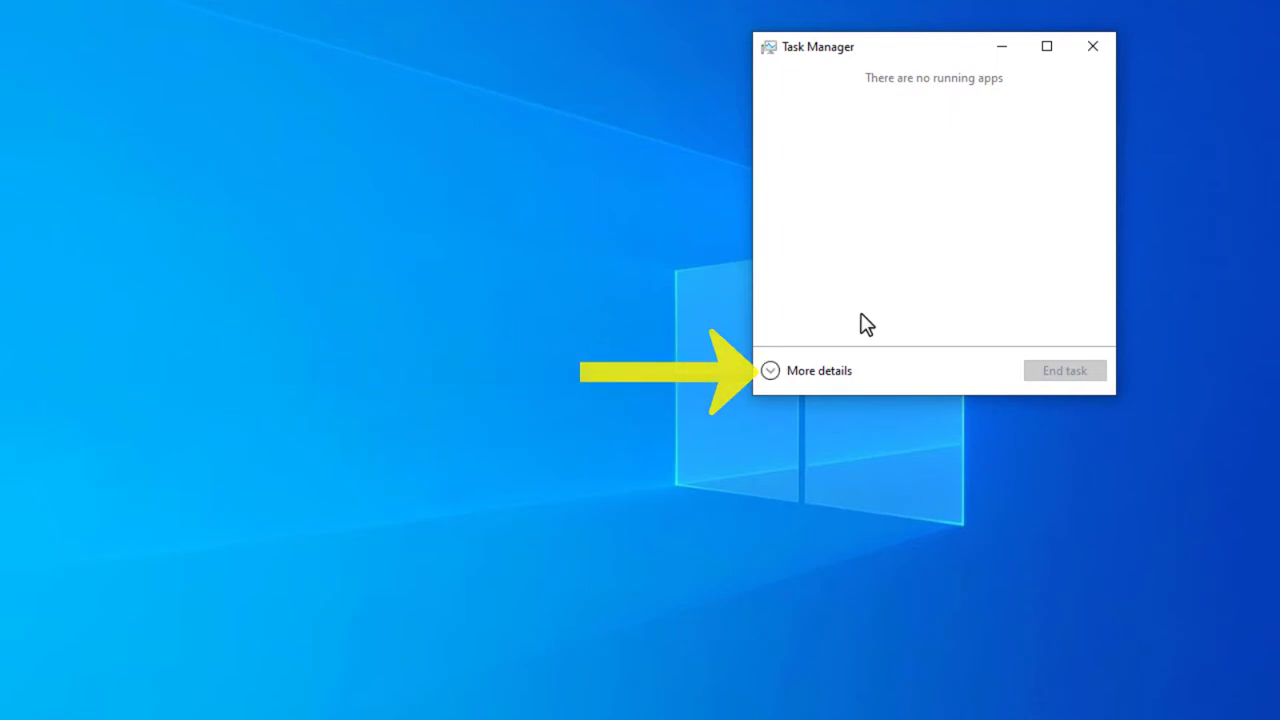
left_click(822, 372)
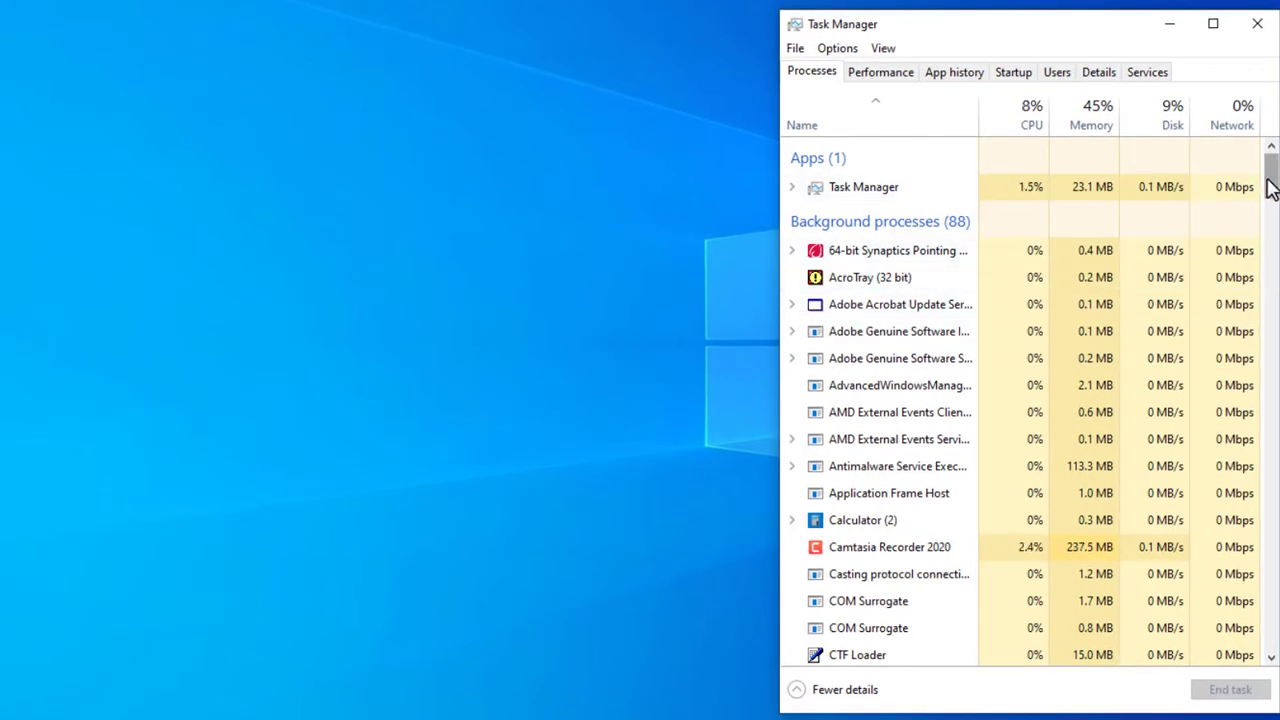
left_click_drag(1270, 186, 1268, 658)
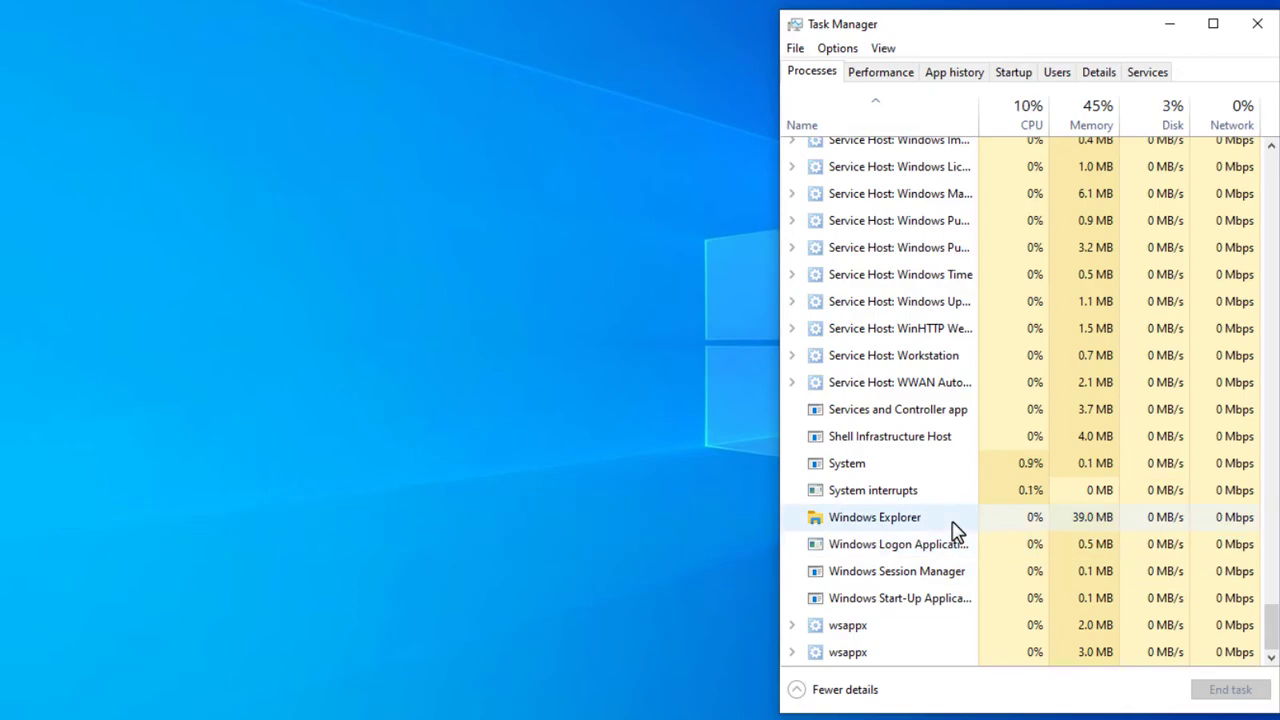
left_click(878, 515)
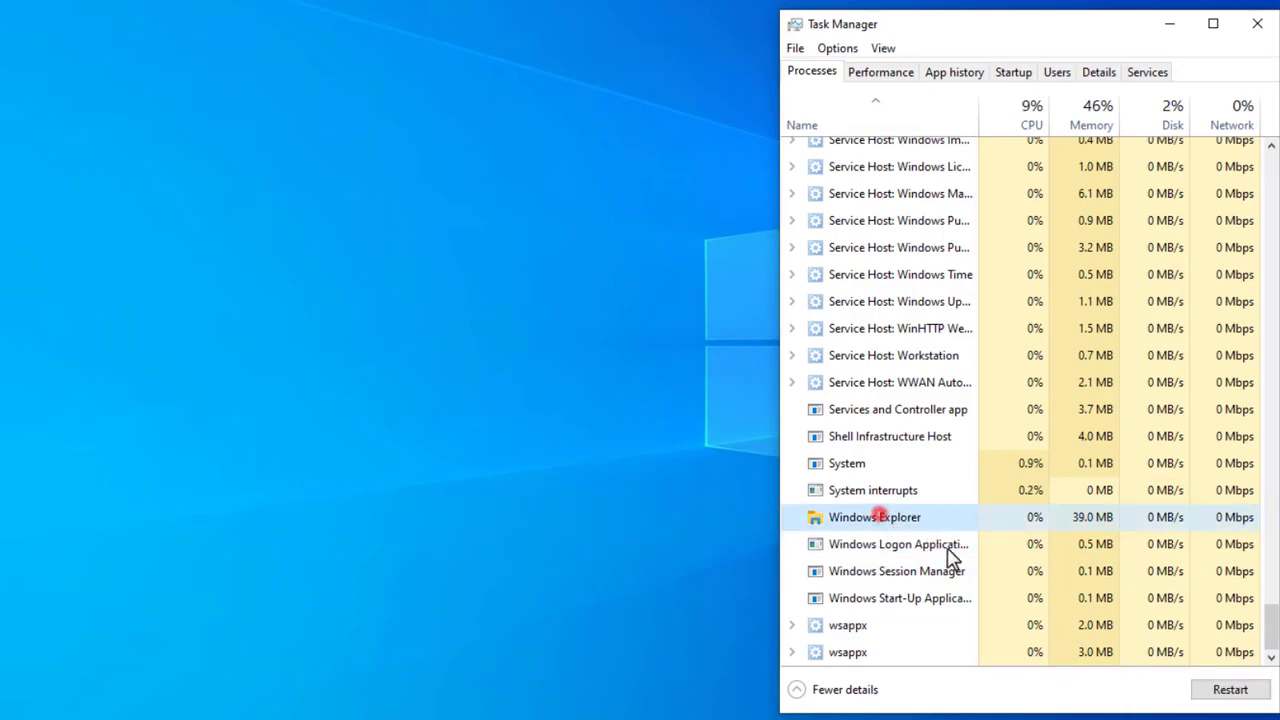
left_click(1226, 693)
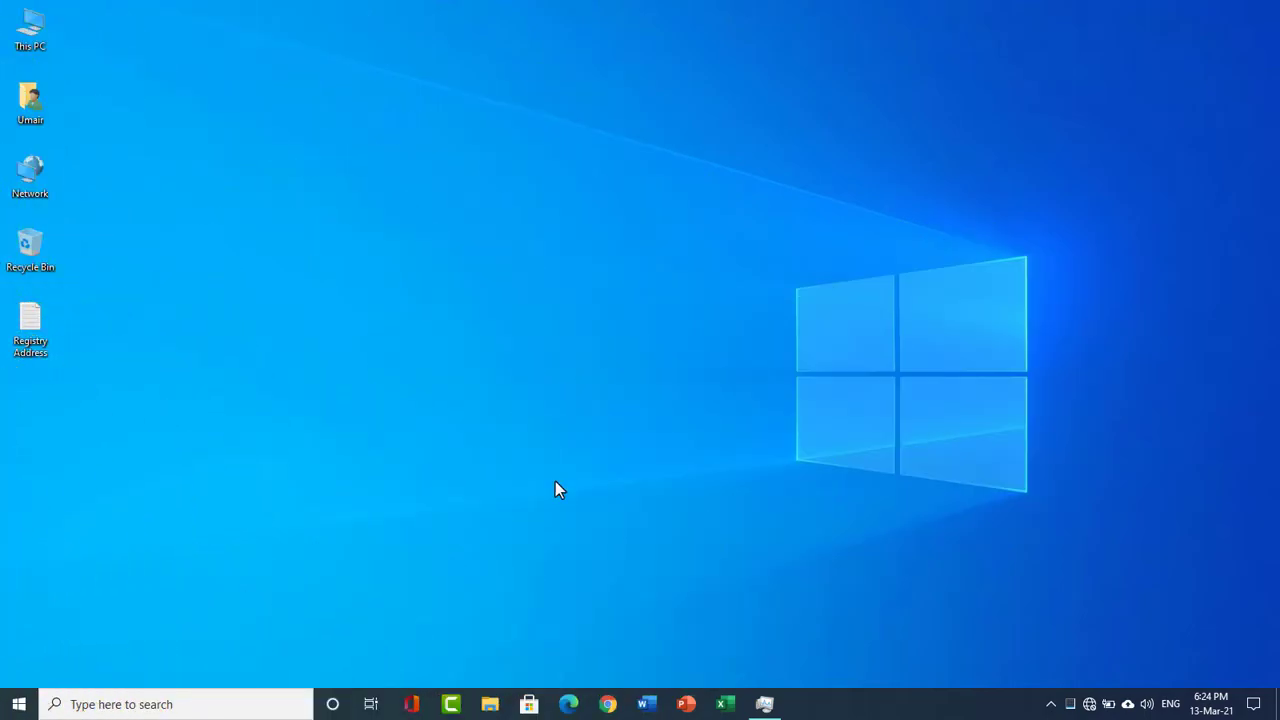
left_click(22, 706)
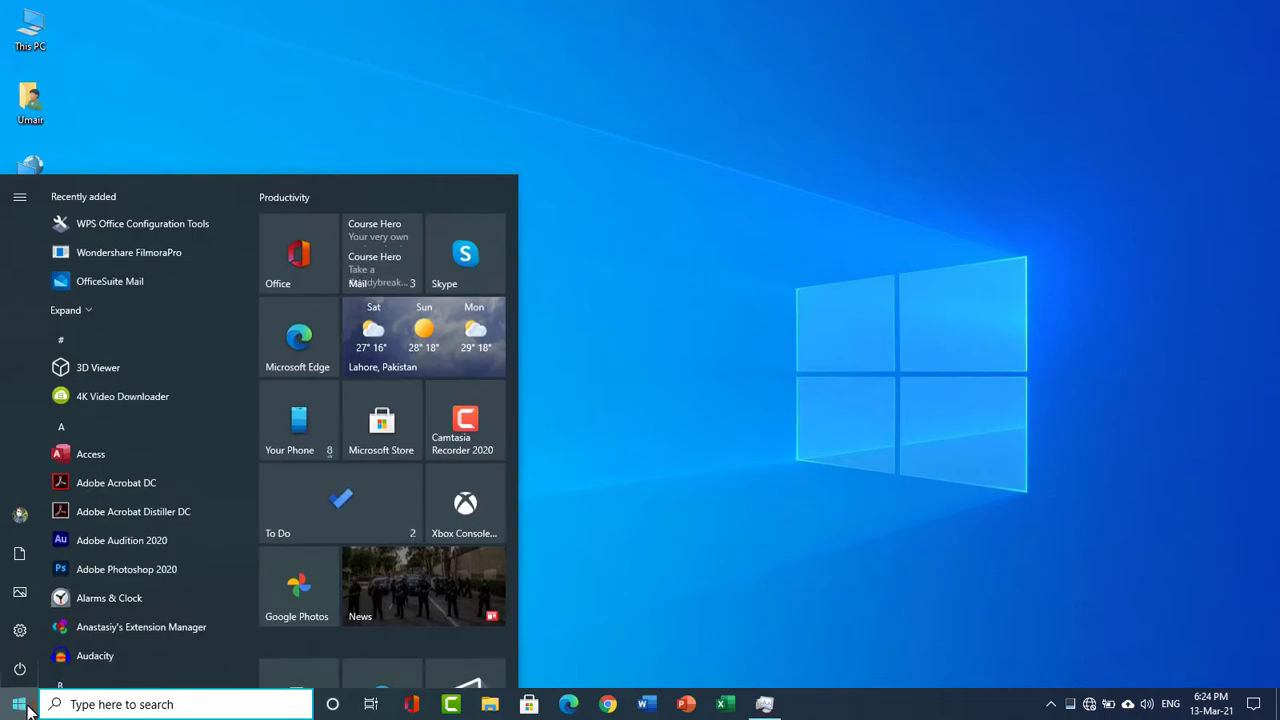
left_click(20, 705)
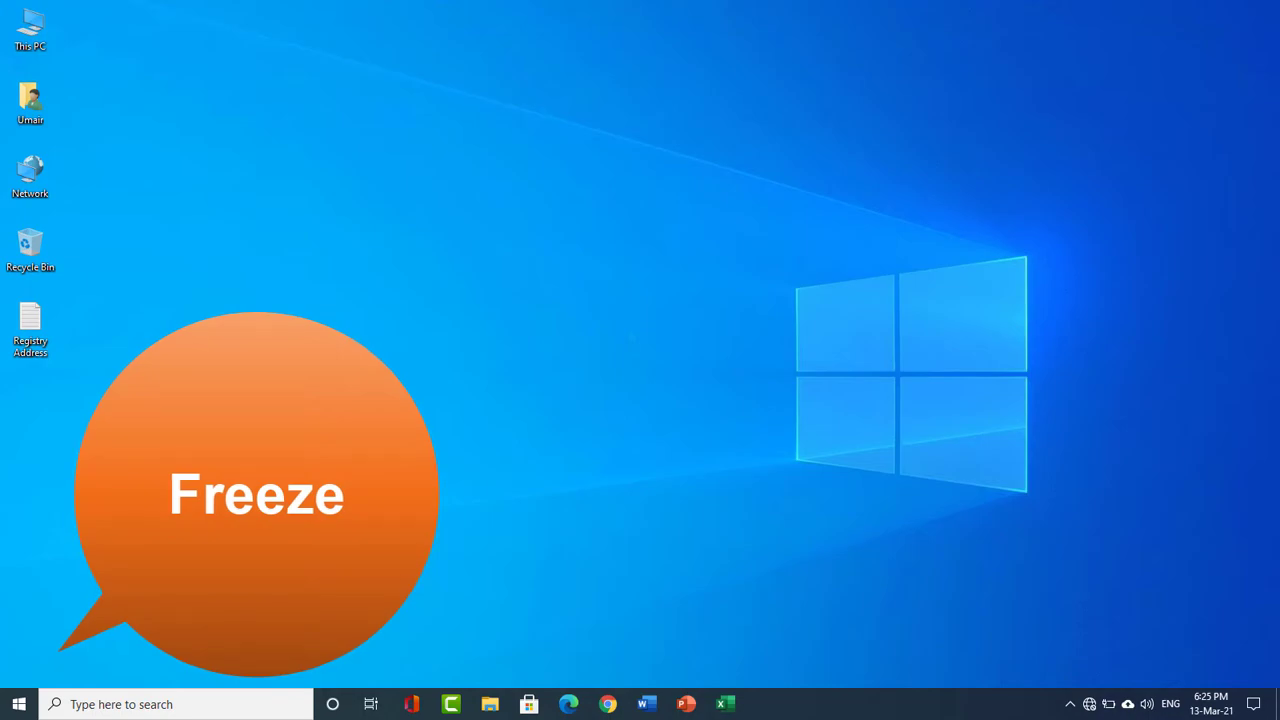
- Refresh the desktop and choose Restart as the action in the Shut Down Windows dialog
right_click(583, 320)
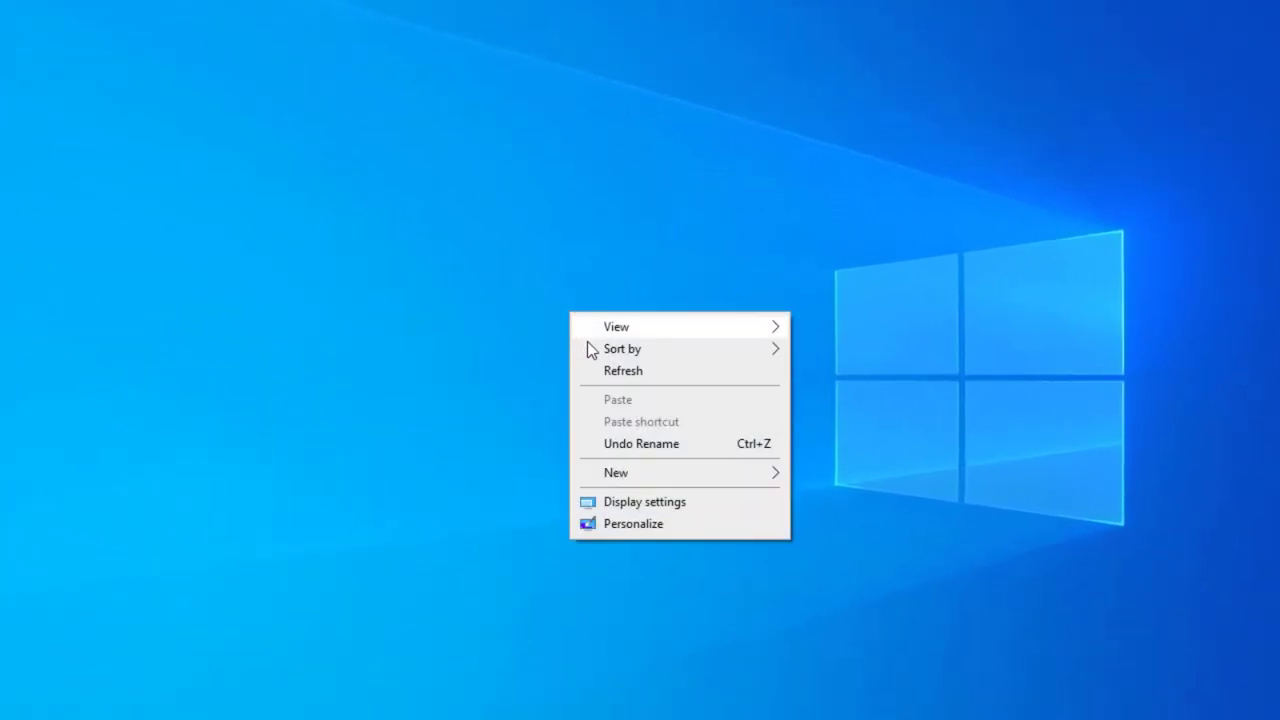
left_click(600, 370)
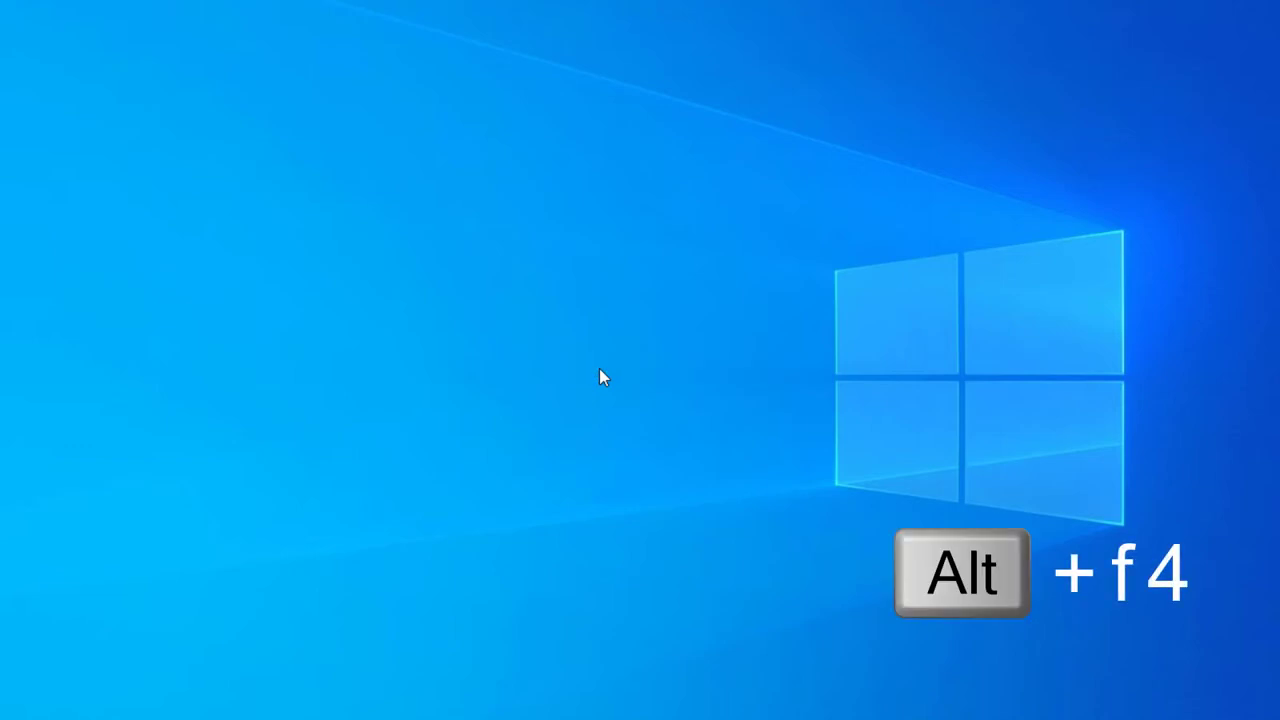
key("alt+F4")
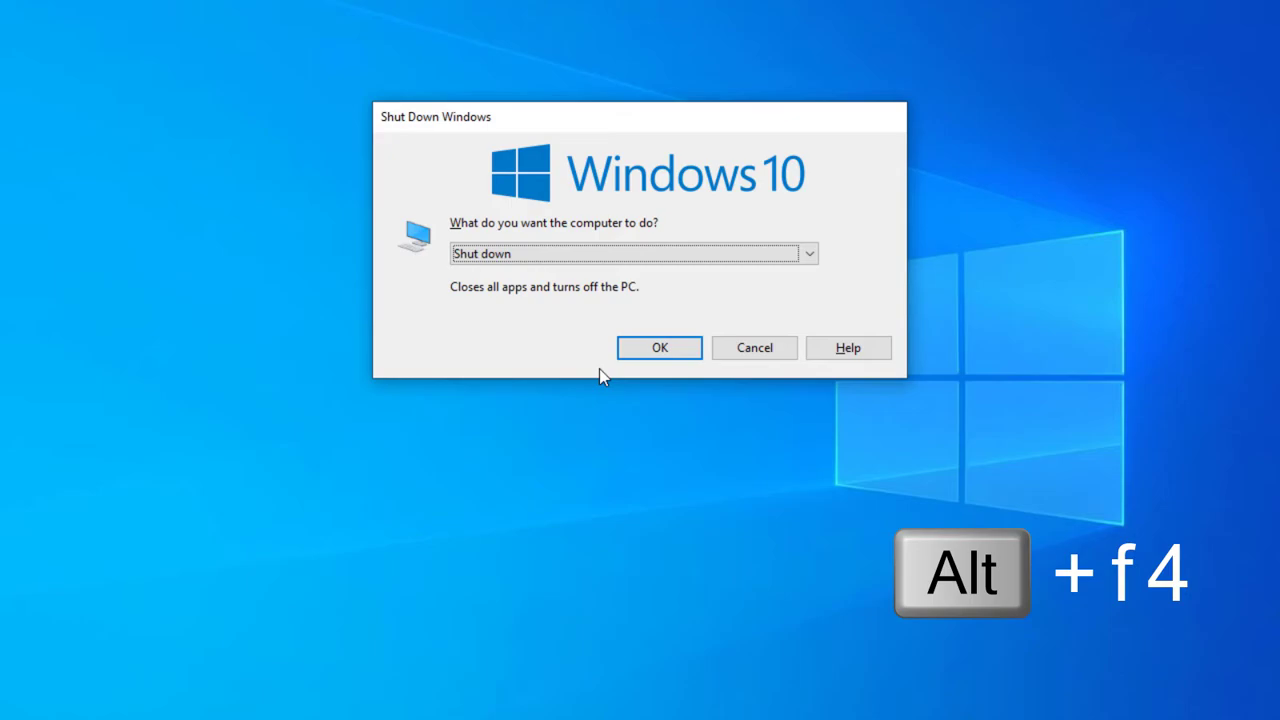
left_click(566, 258)
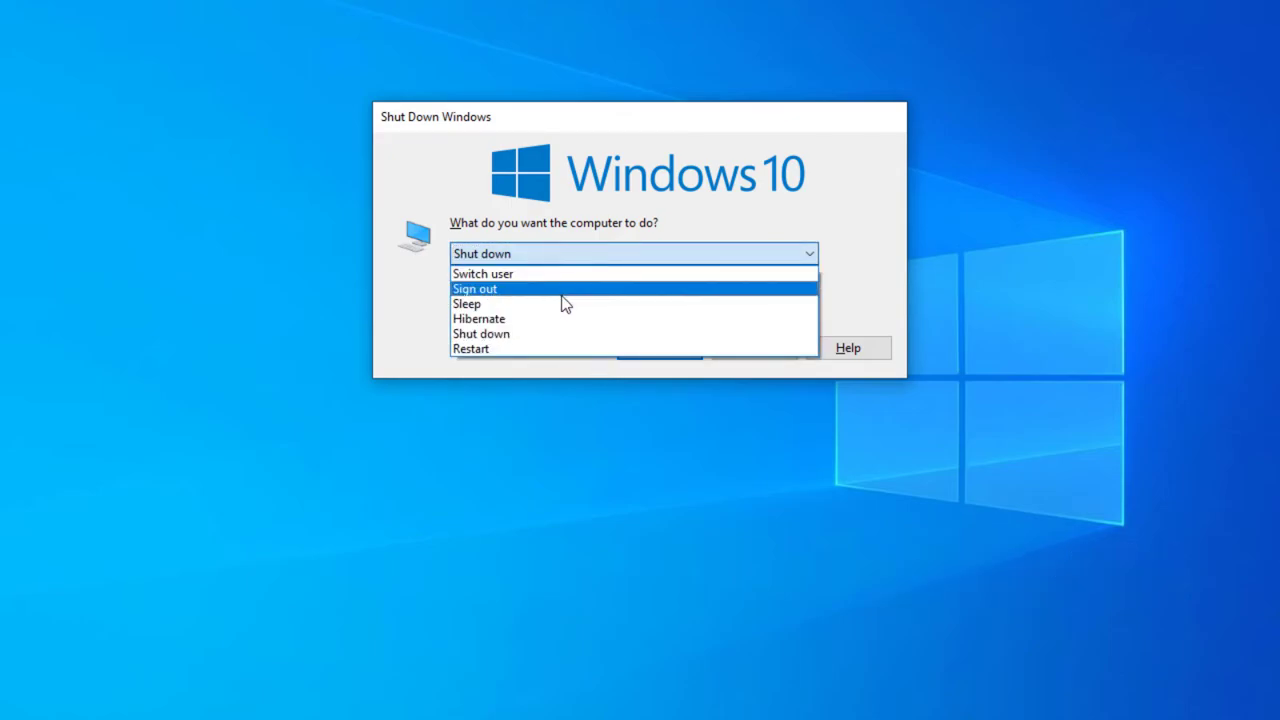
left_click(524, 352)
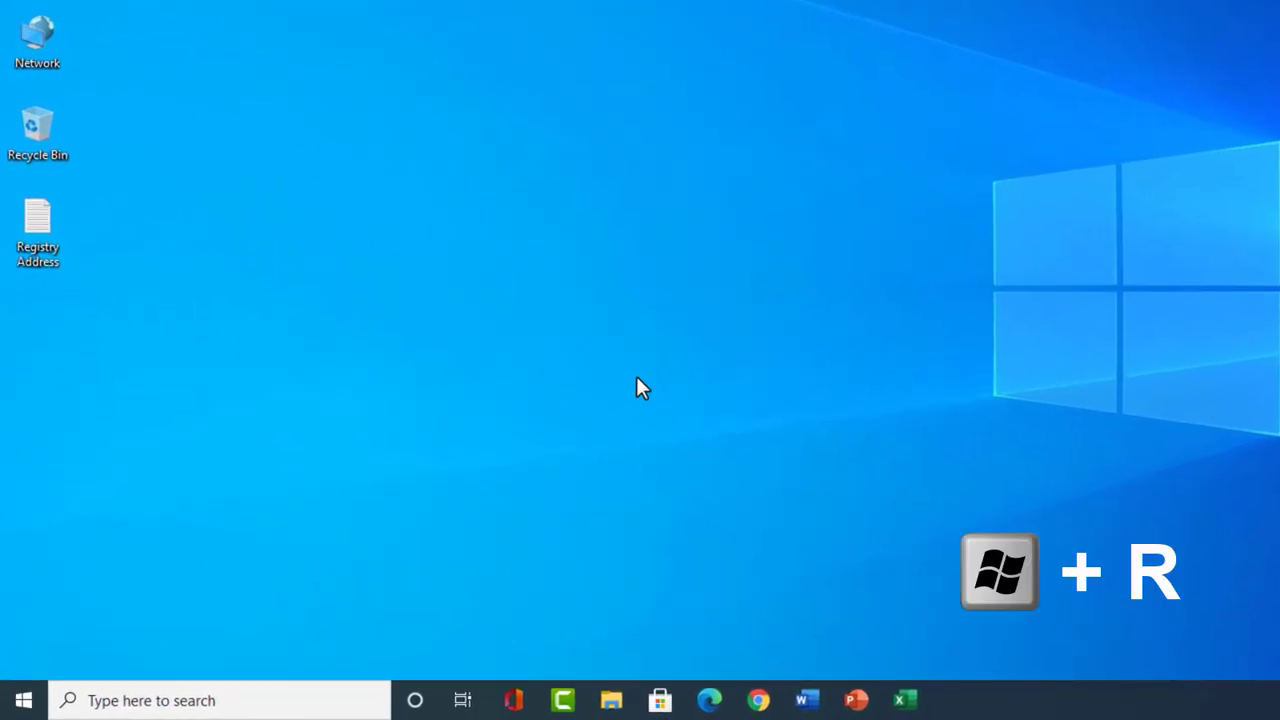
- Launch the Registry Editor by running the command regedit from the Run dialog
key("super+r")
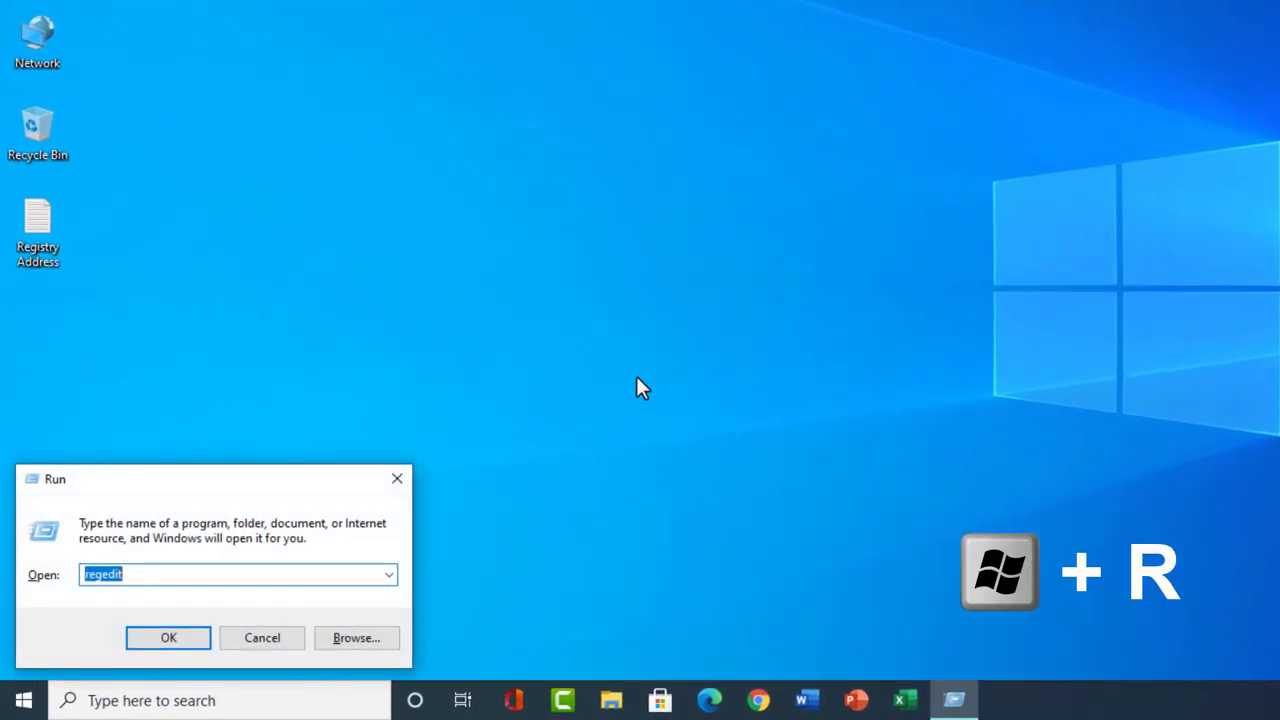
key("BackSpace")
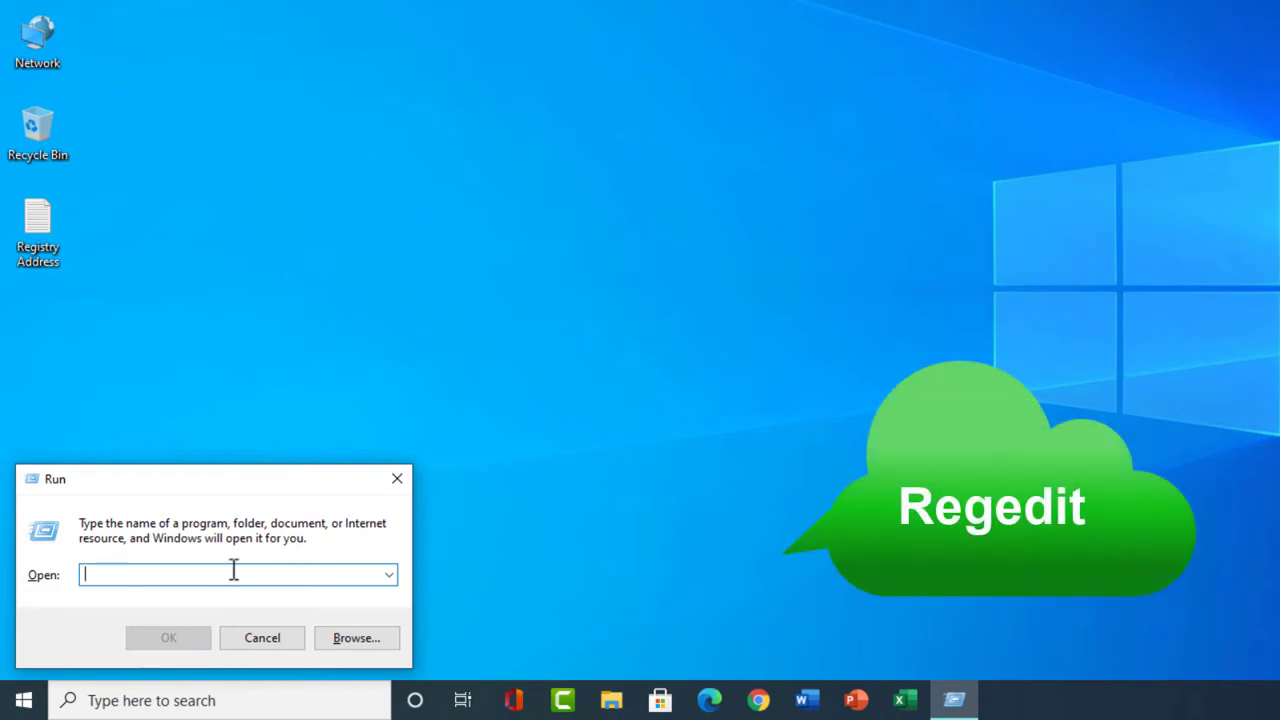
type("regedit")
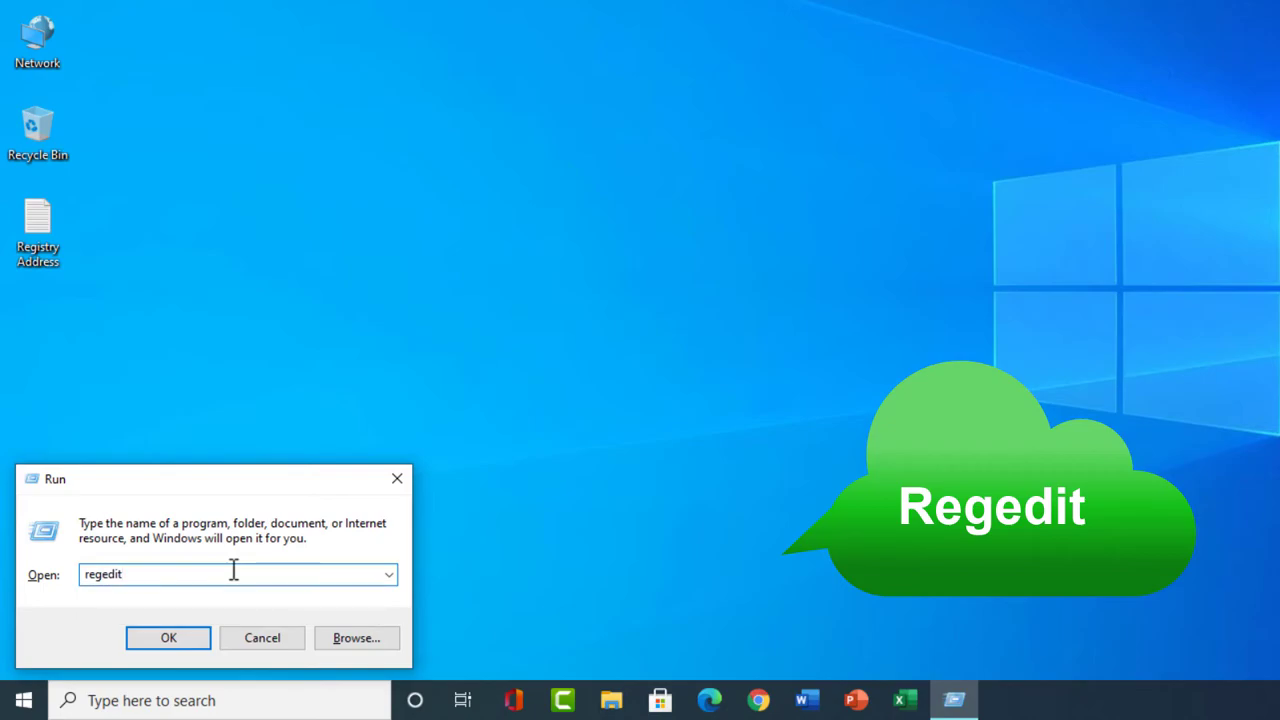
left_click(183, 638)
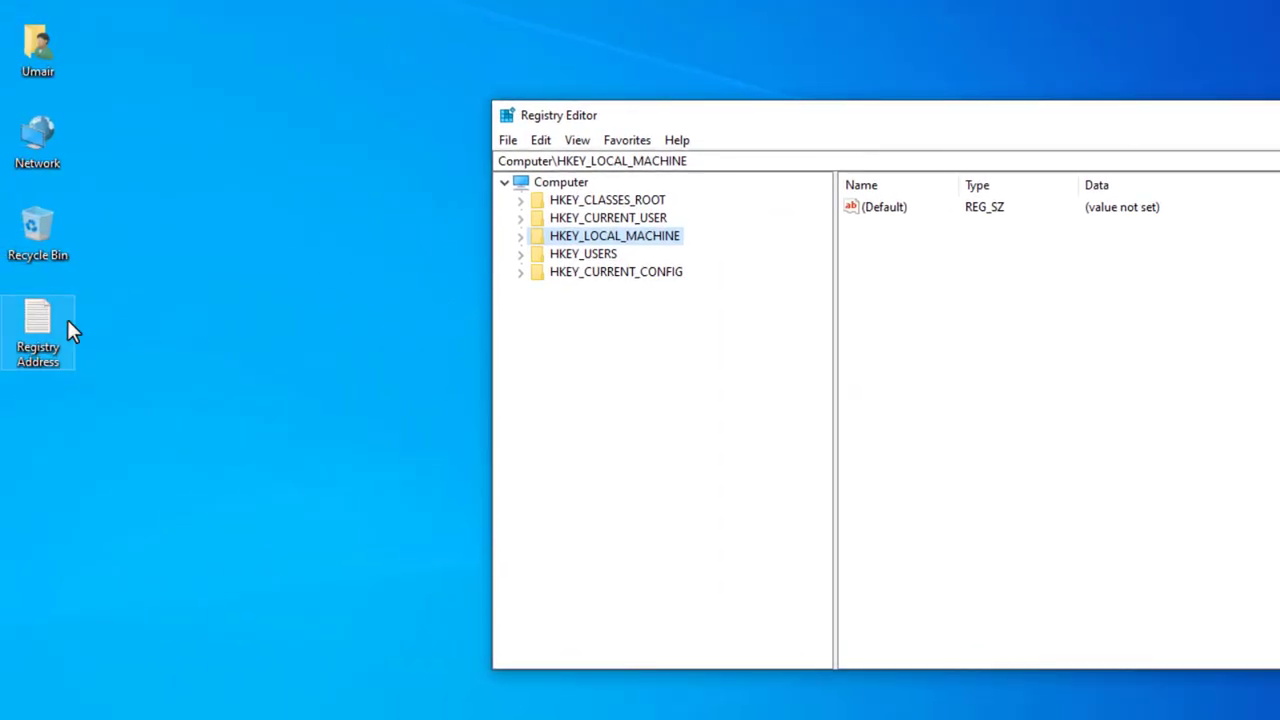
- Copy the WpnService registry path from the Registry Address text file on the desktop and minimize Notepad
left_click(66, 320)
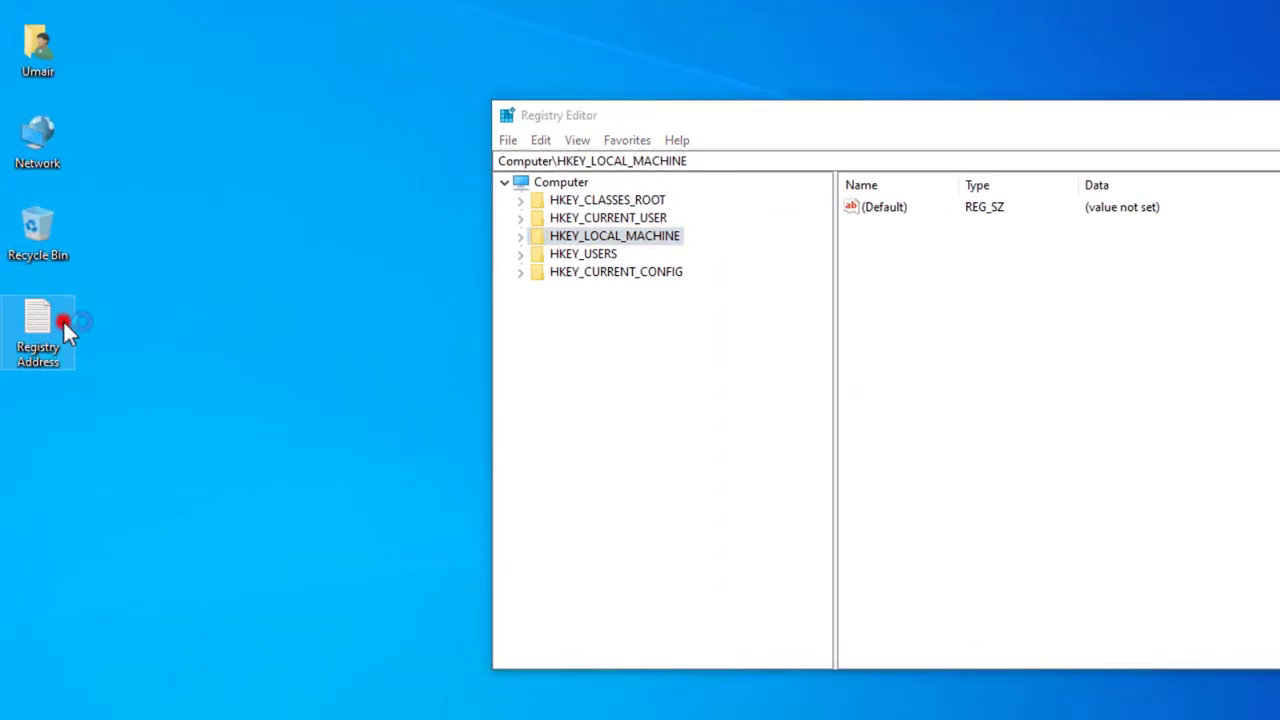
double_click(63, 320)
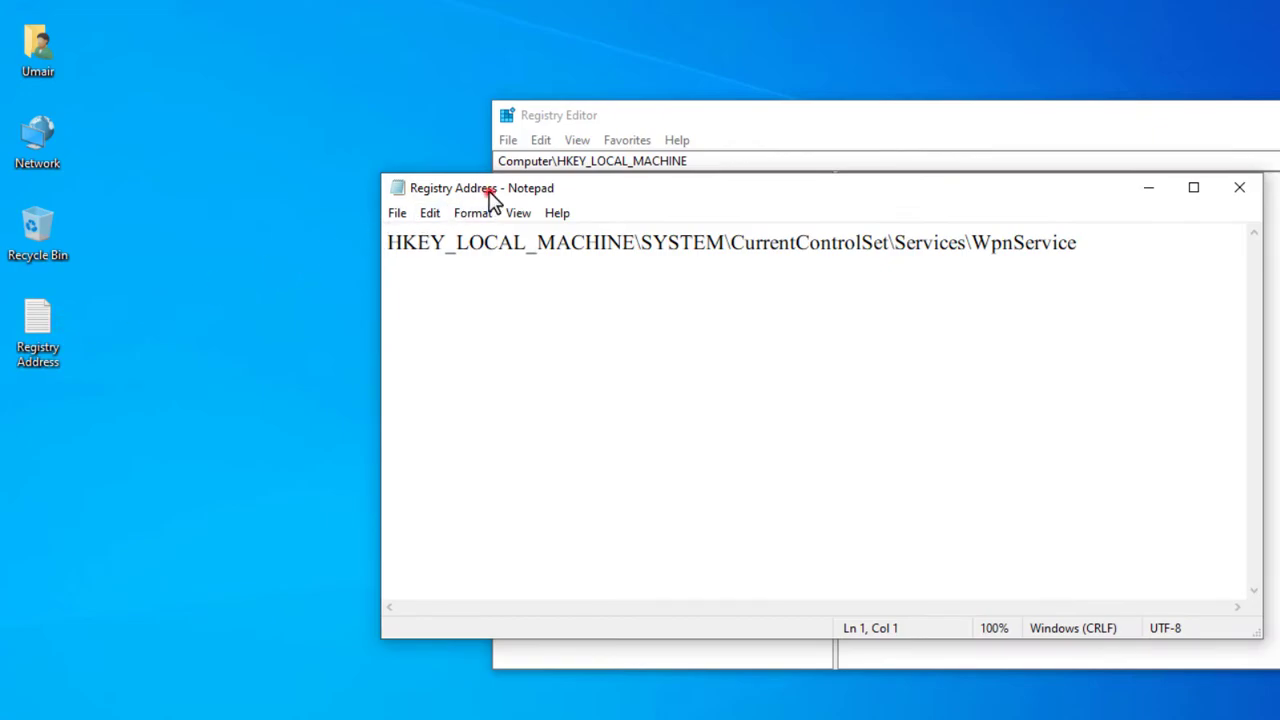
left_click_drag(490, 198, 276, 36)
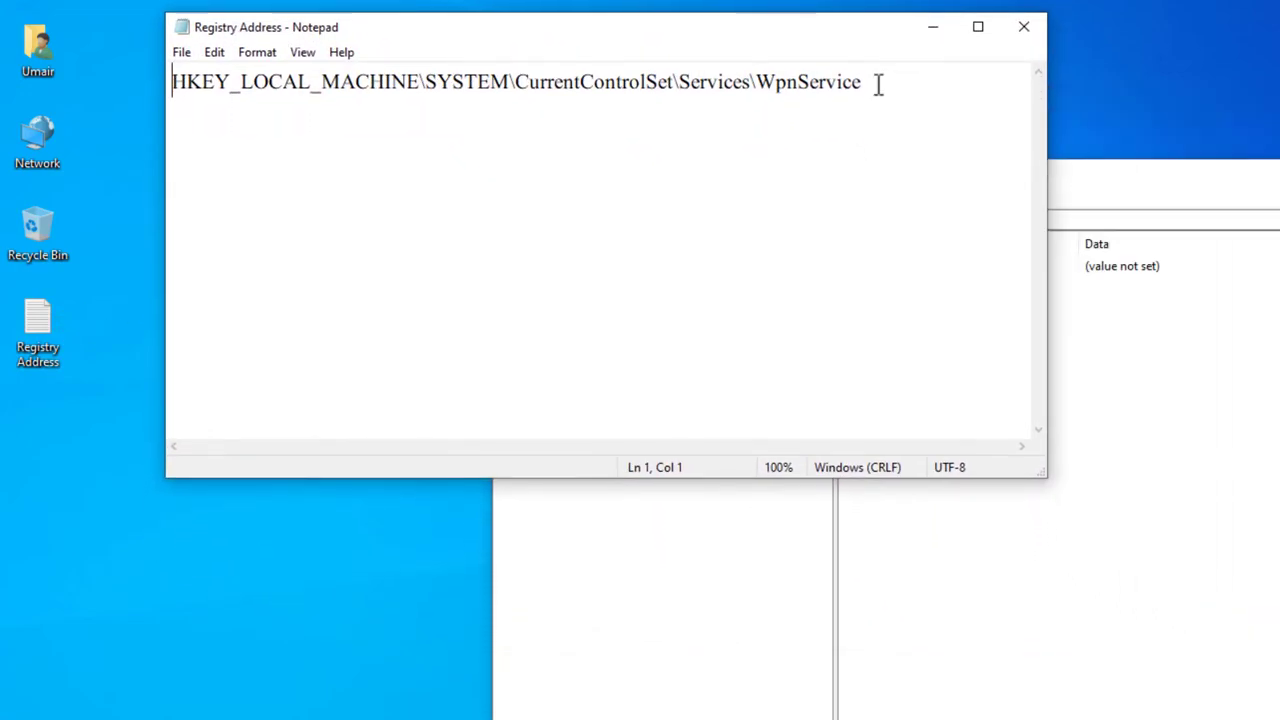
left_click_drag(878, 84, 174, 100)
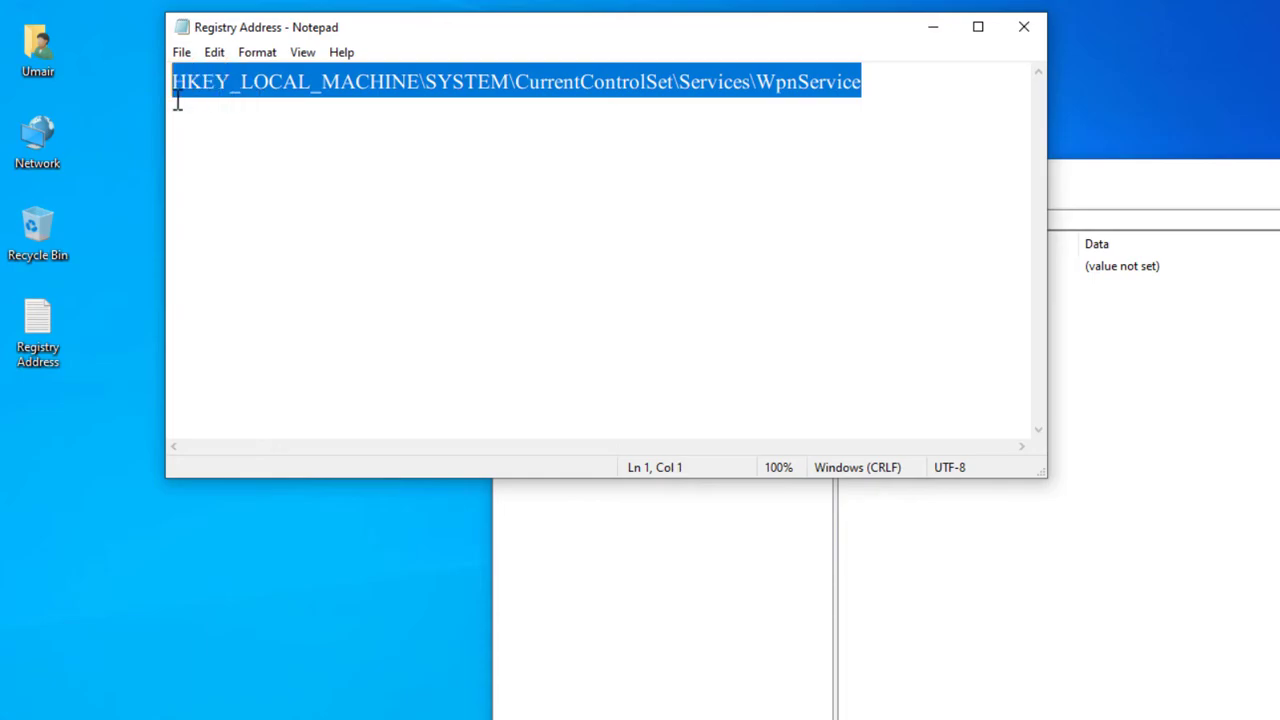
right_click(274, 77)
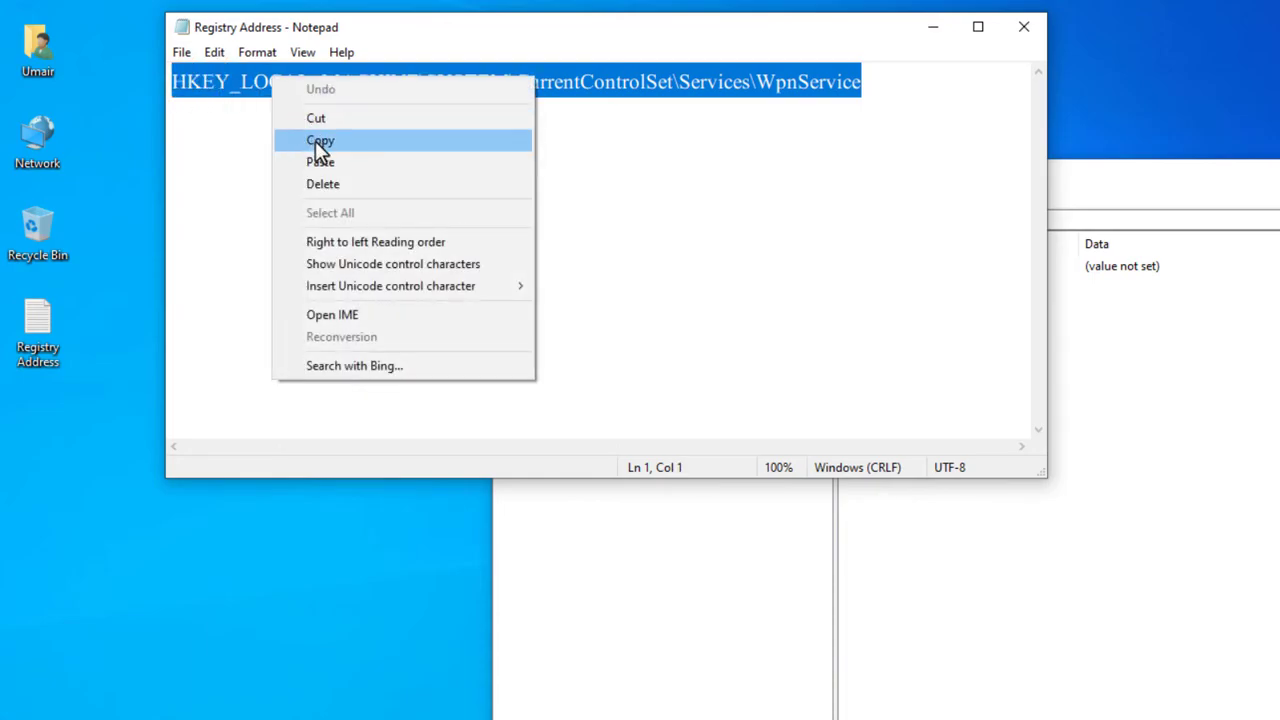
left_click(316, 142)
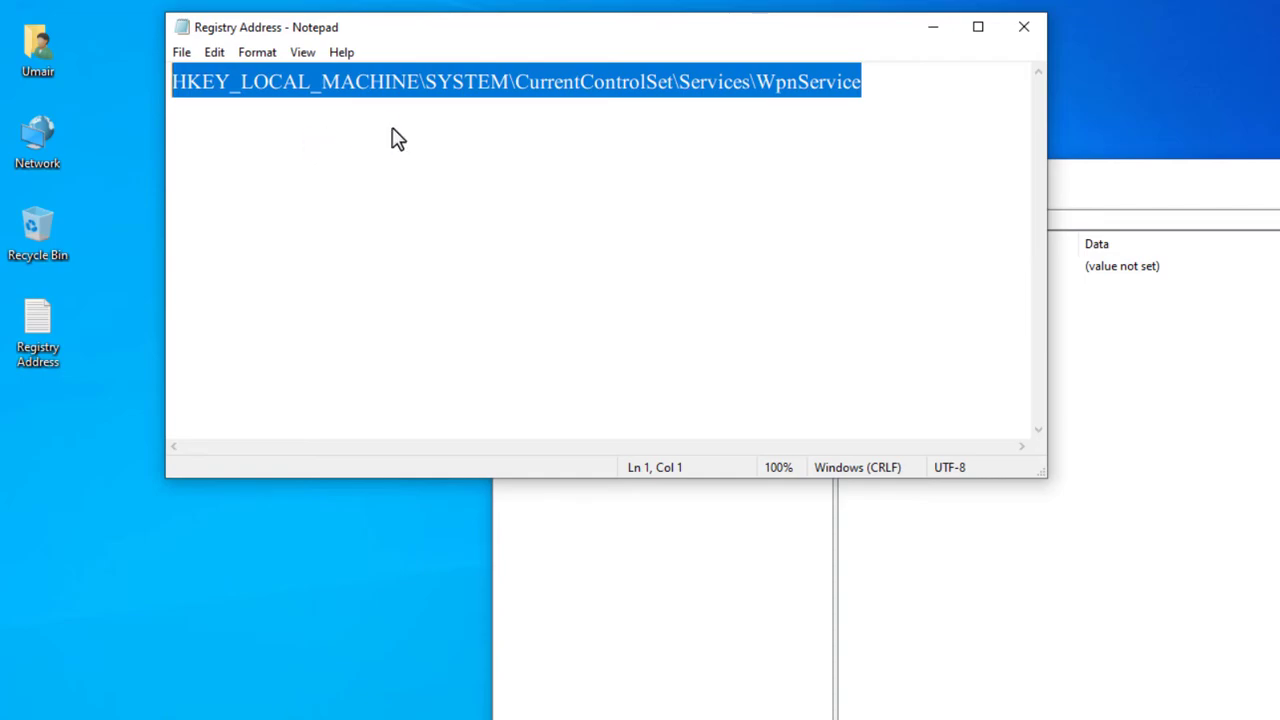
left_click(930, 27)
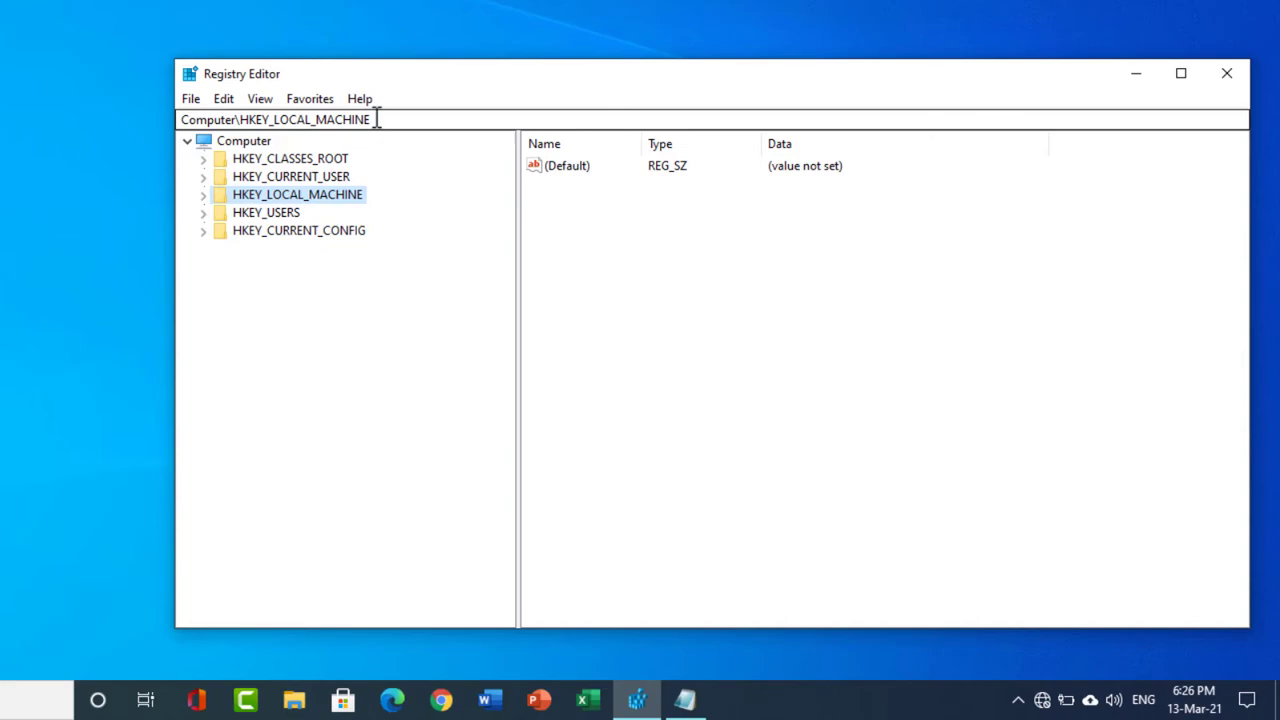
- Replace the Registry Editor's address with the copied path HKEY_LOCAL_MACHINE\SYSTEM\CurrentControlSet\Services\WpnService and go to that key
left_click(377, 119)
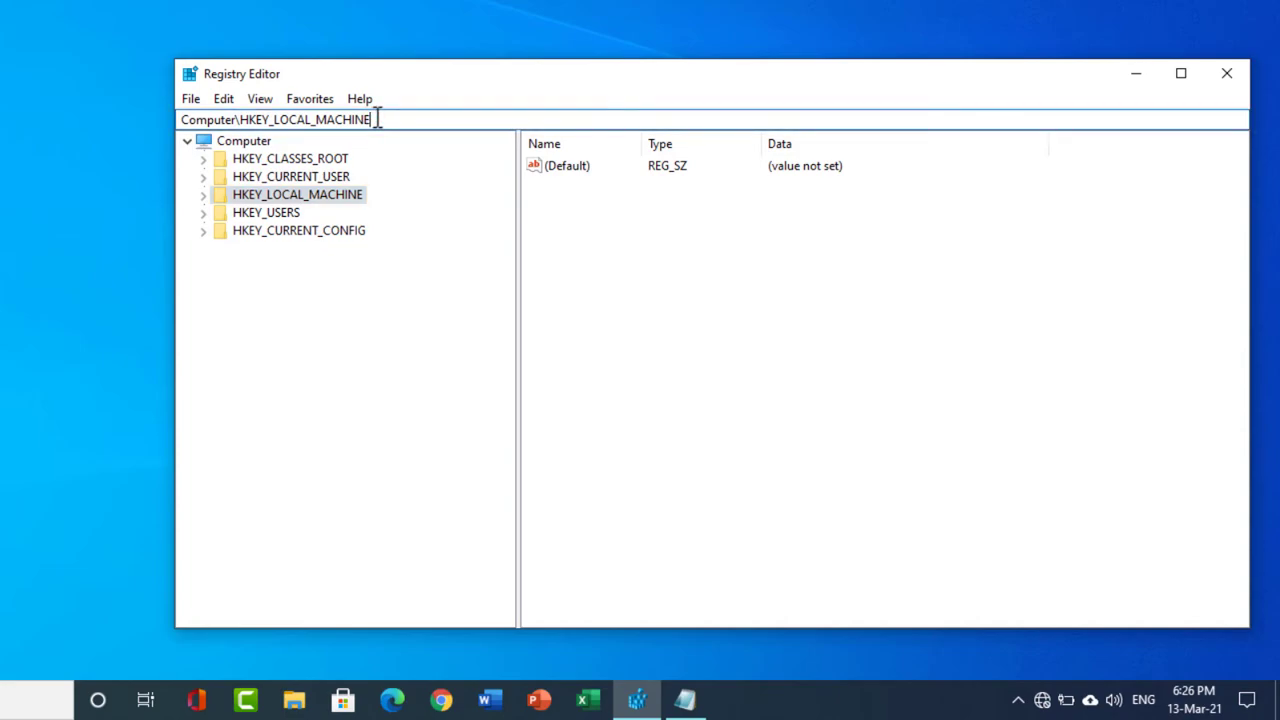
left_click_drag(377, 119, 136, 108)
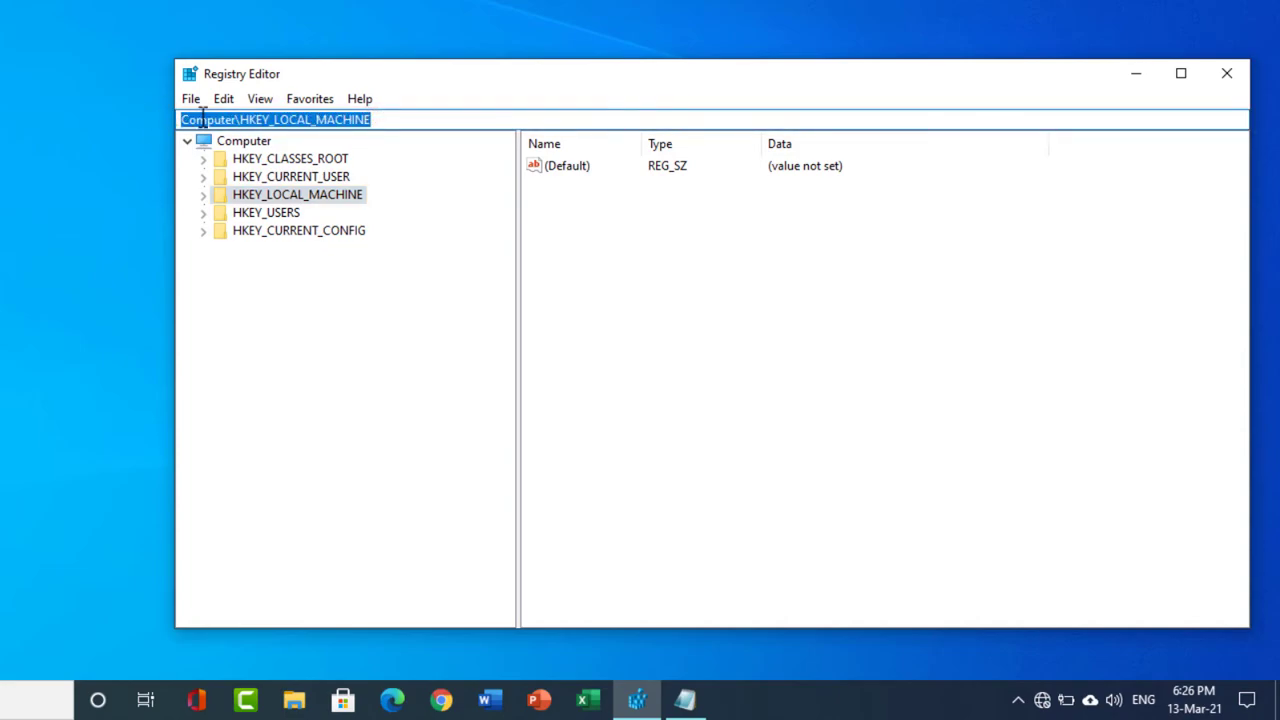
key("BackSpace")
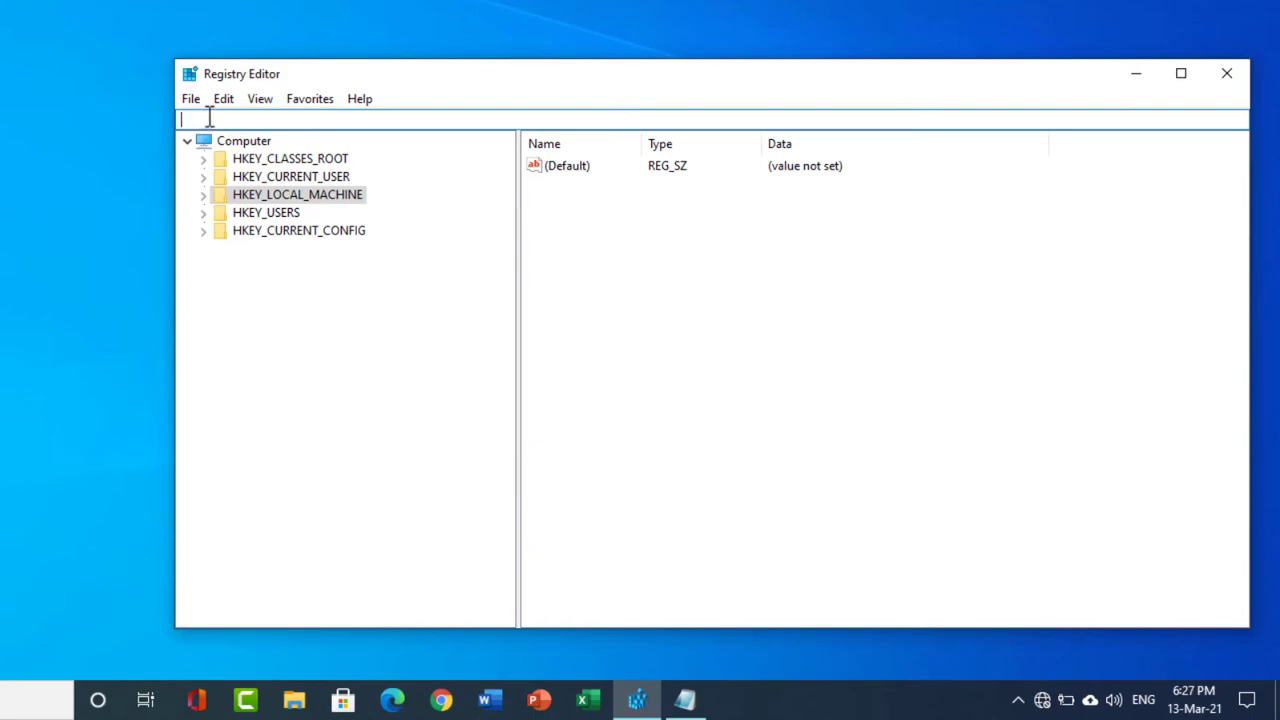
right_click(211, 118)
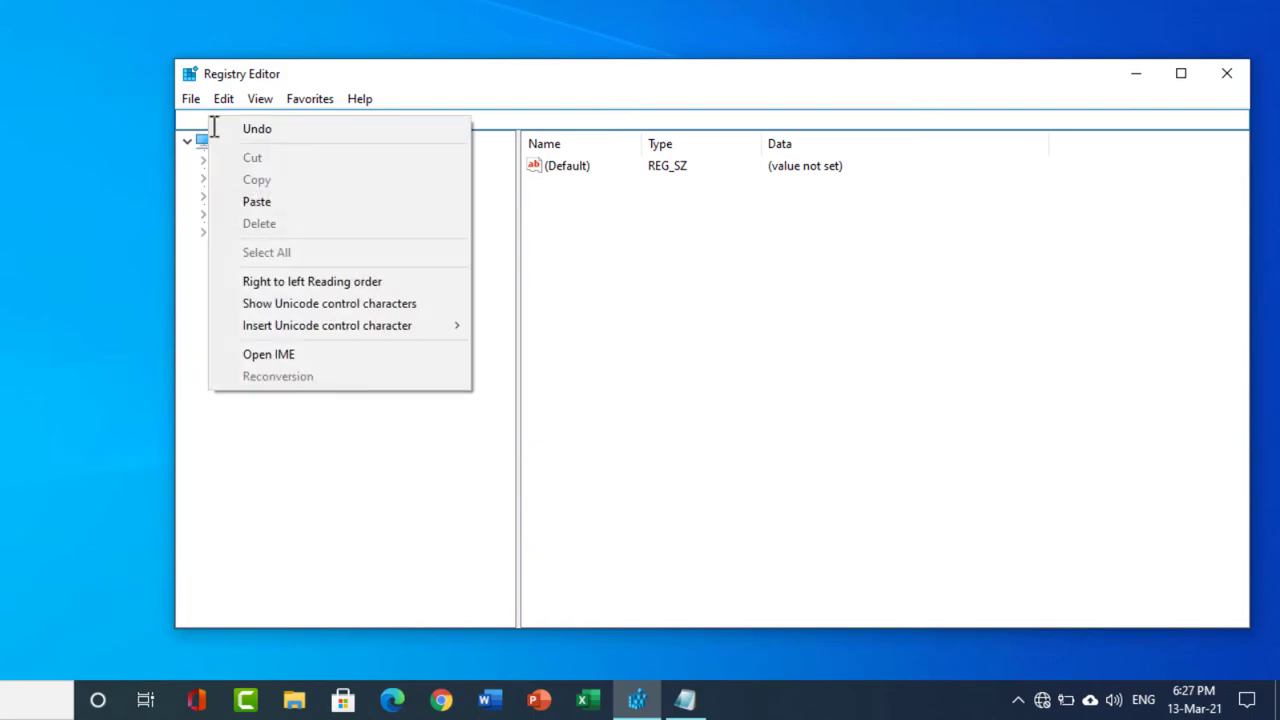
left_click(237, 204)
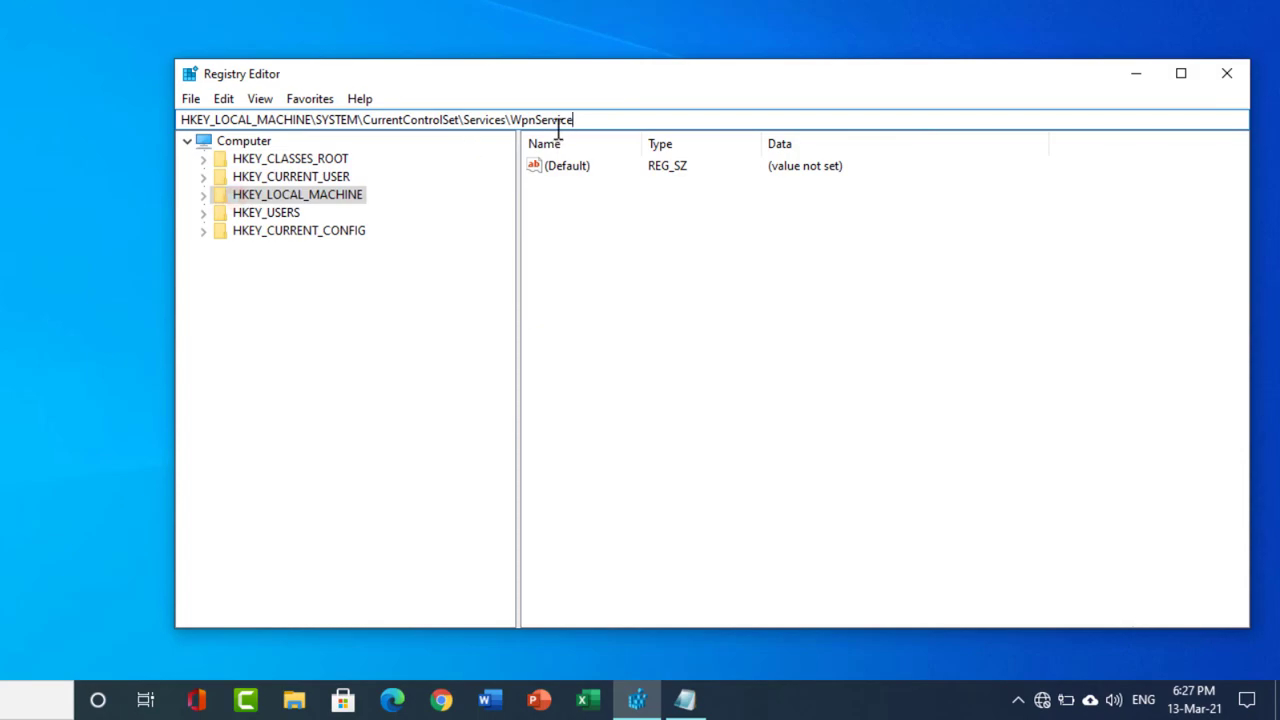
key("Return")
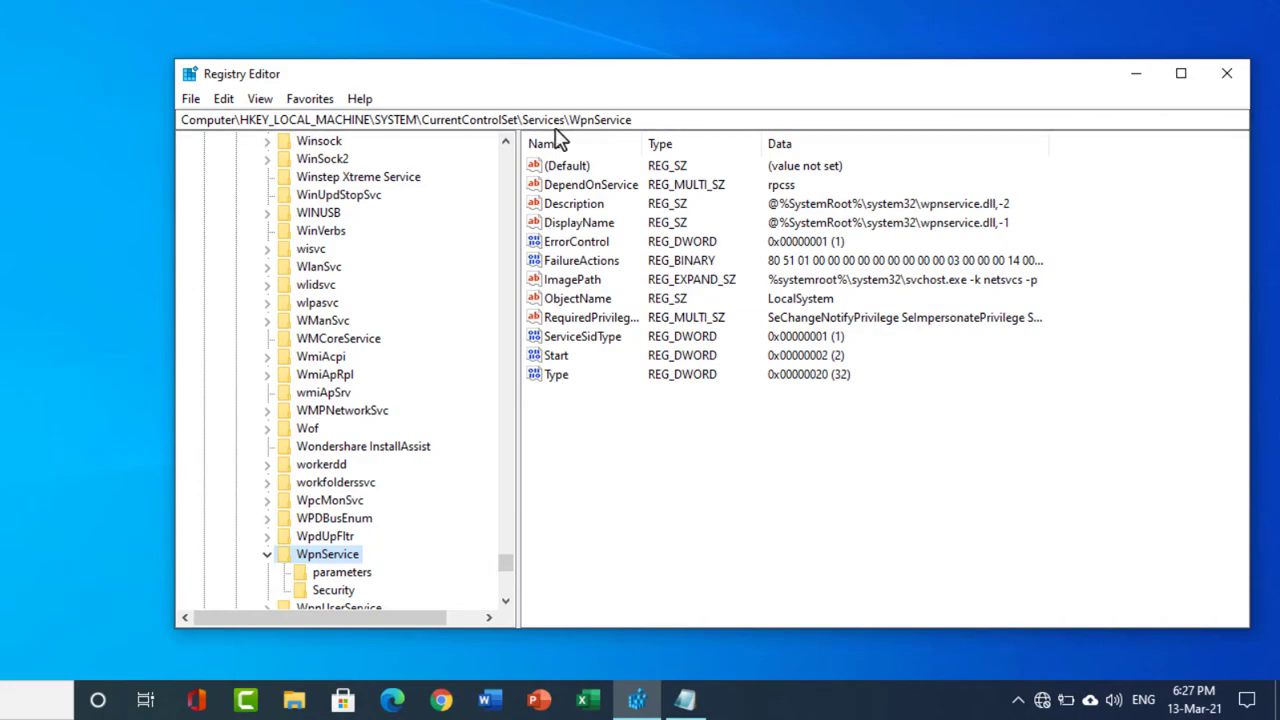
- Modify the Start DWORD of the WpnService key, confirming 2 as its hexadecimal value data
scroll(491, 229, "down", 2)
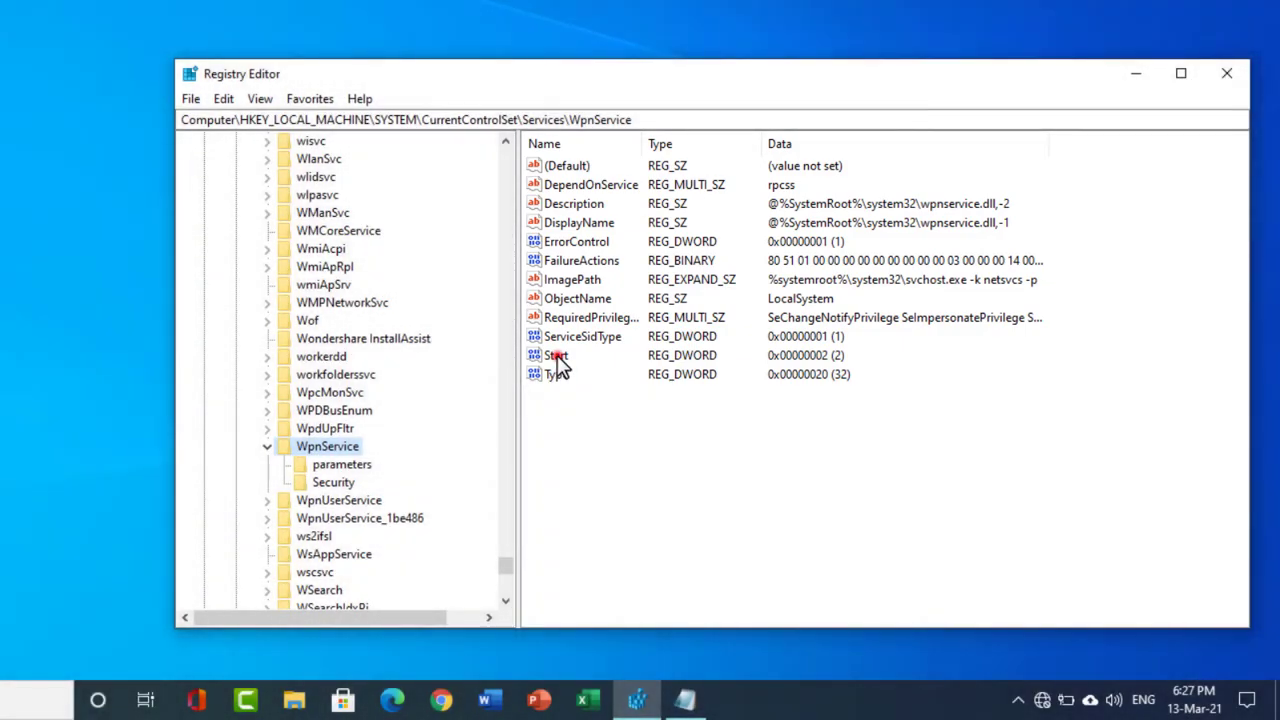
left_click(557, 358)
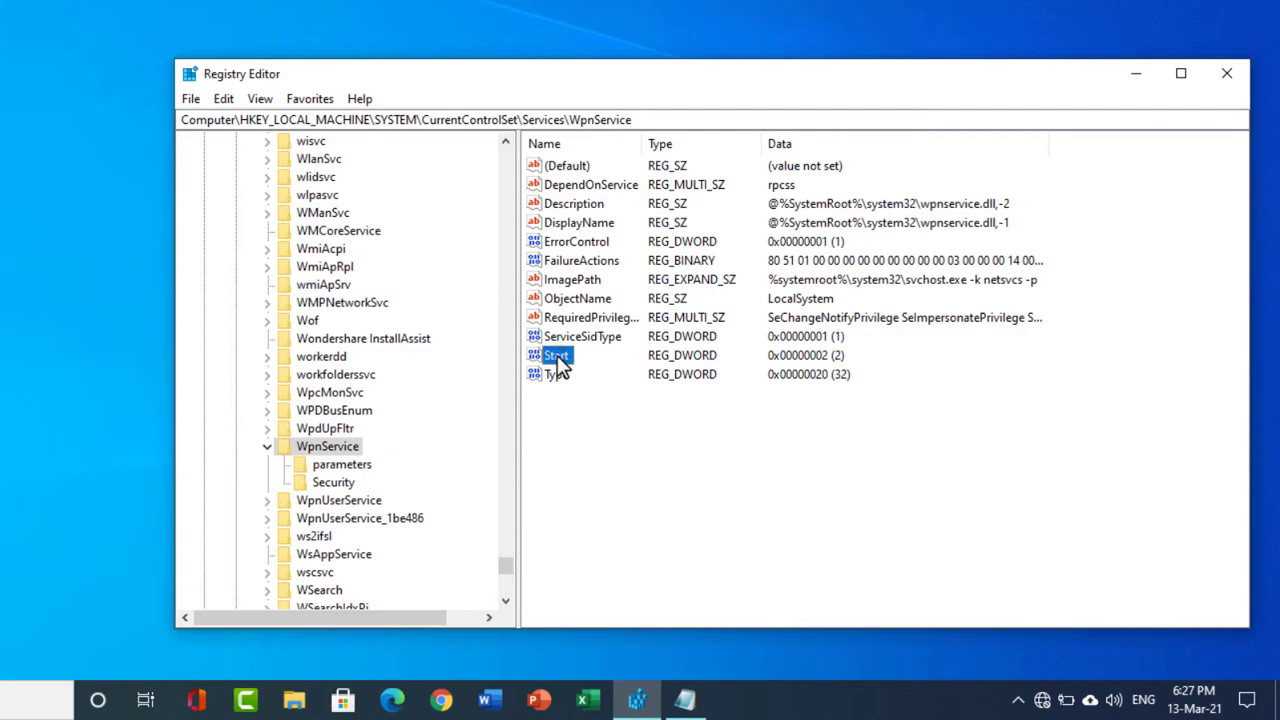
right_click(558, 366)
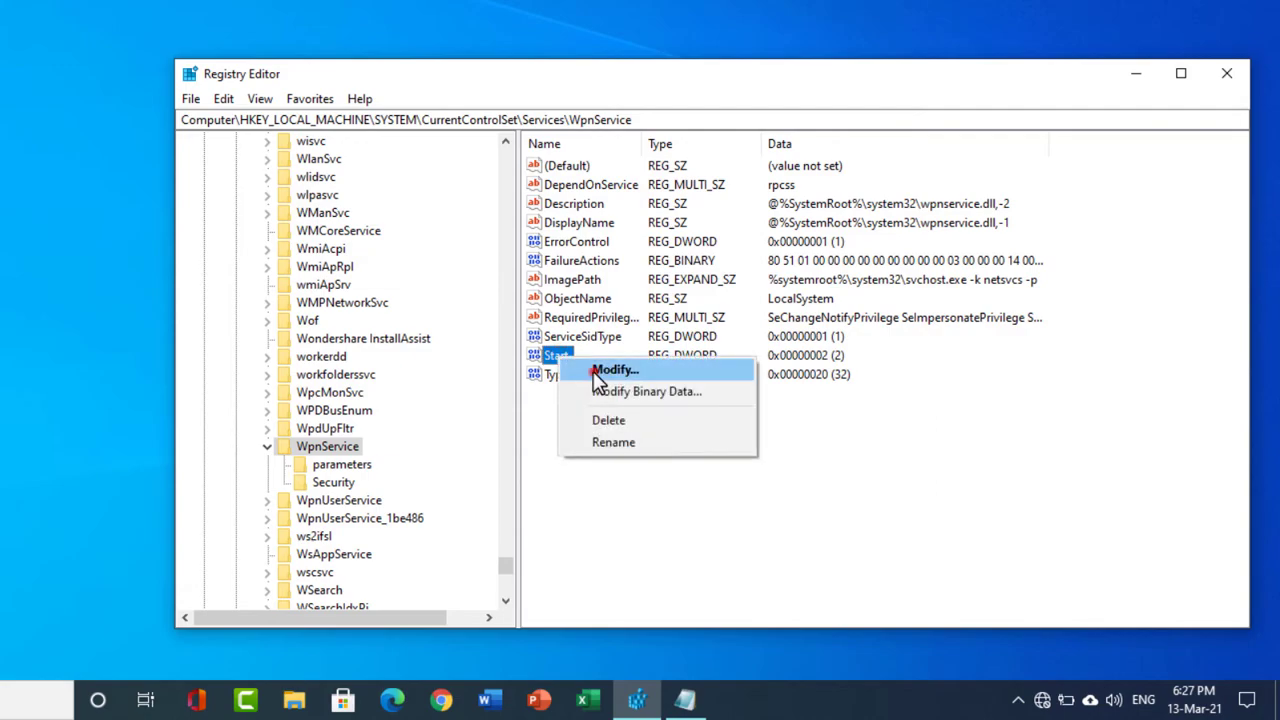
left_click(595, 370)
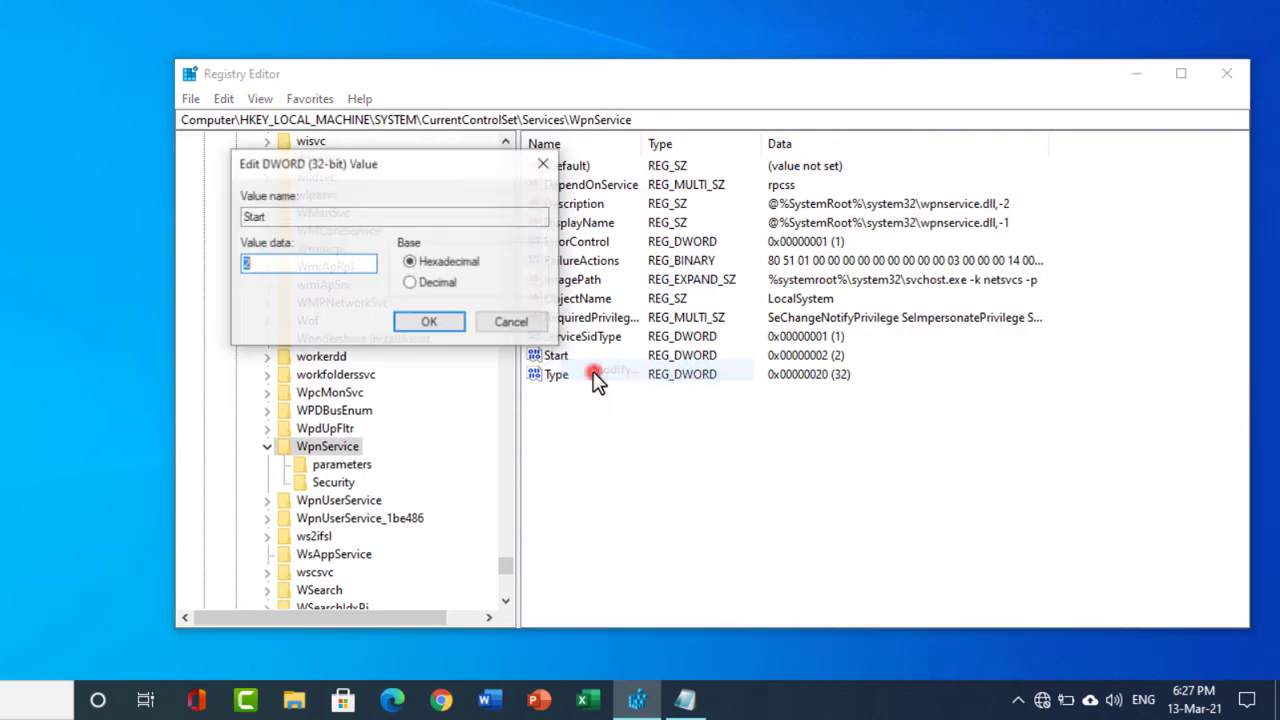
left_click(305, 262)
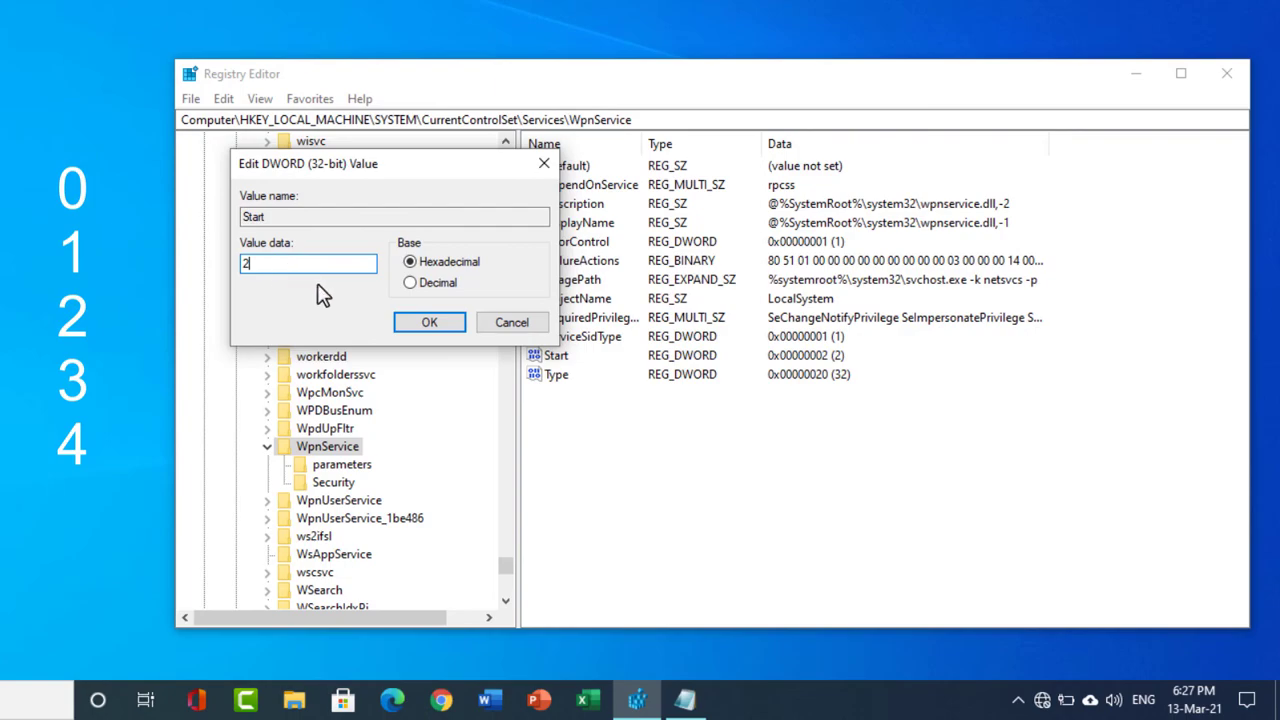
left_click(407, 326)
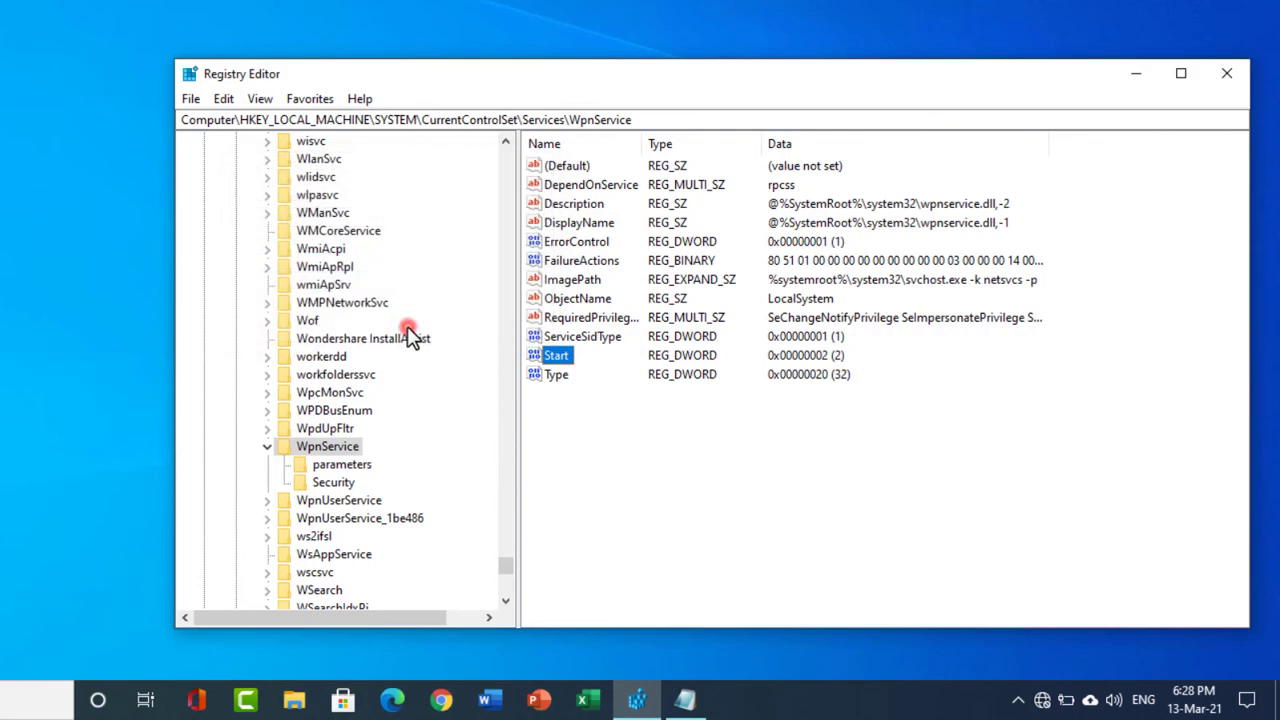